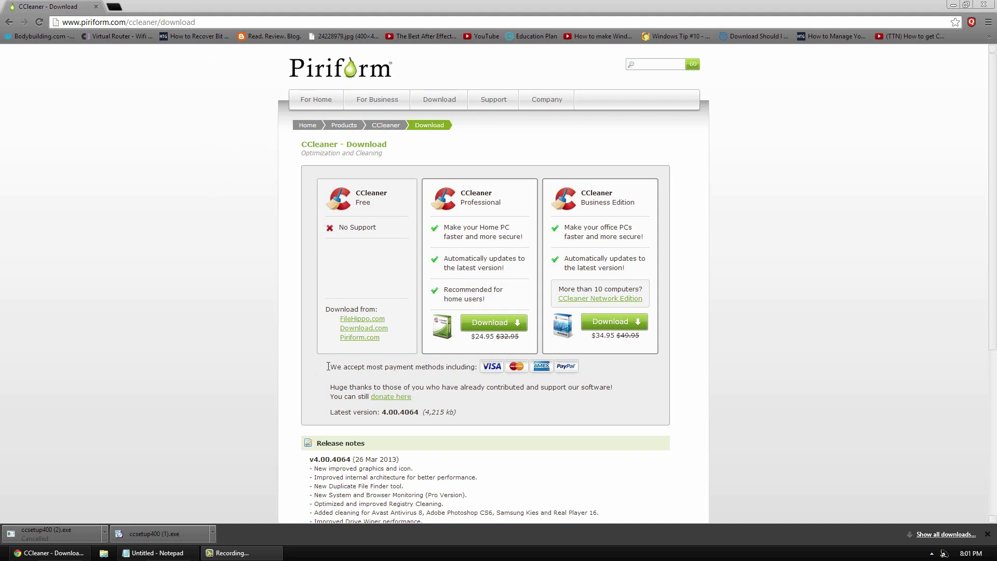
# Download the free CCleaner installer from Piriform.com, cancel the duplicate download, and run ccsetup400
pyautogui.click(360, 337)
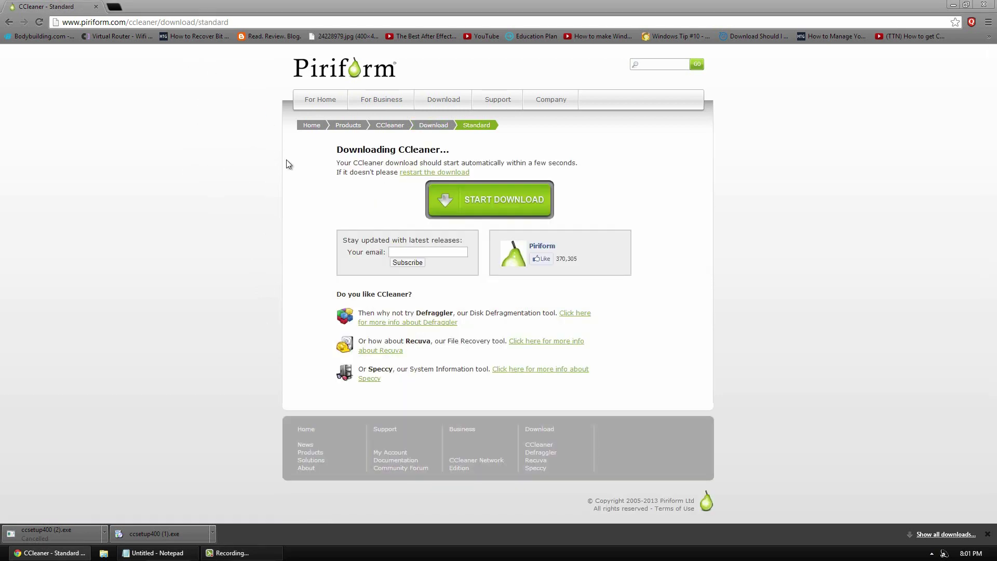
pyautogui.click(104, 533)
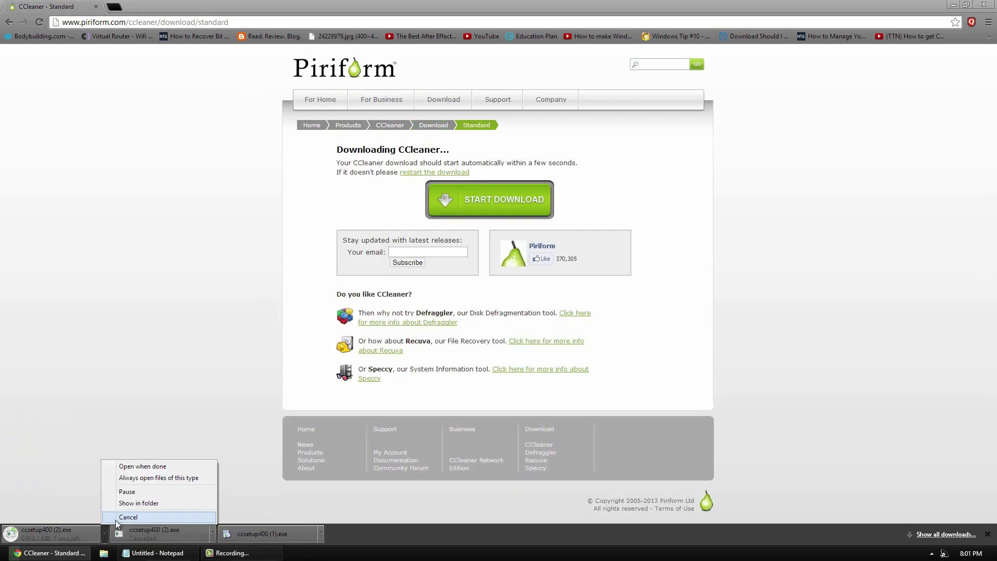
pyautogui.click(130, 517)
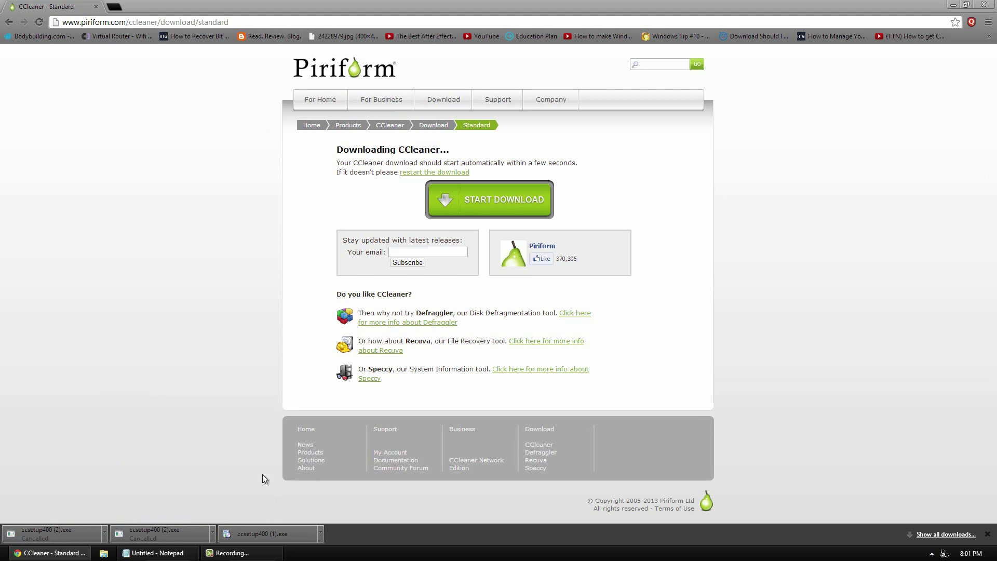
pyautogui.click(257, 535)
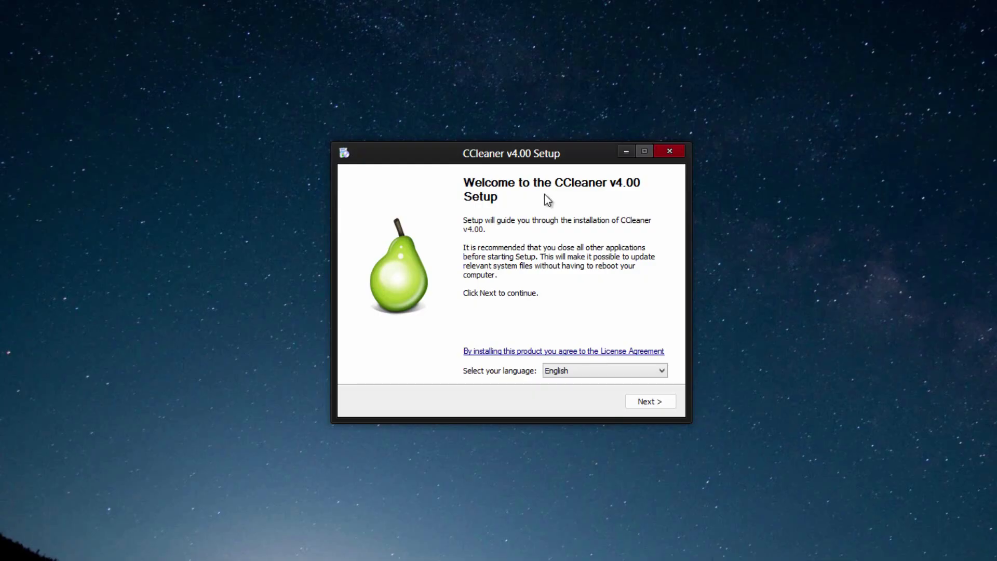
# Install CCleaner v4.00 with default settings and launch it when setup finishes
pyautogui.click(649, 403)
pyautogui.click(646, 403)
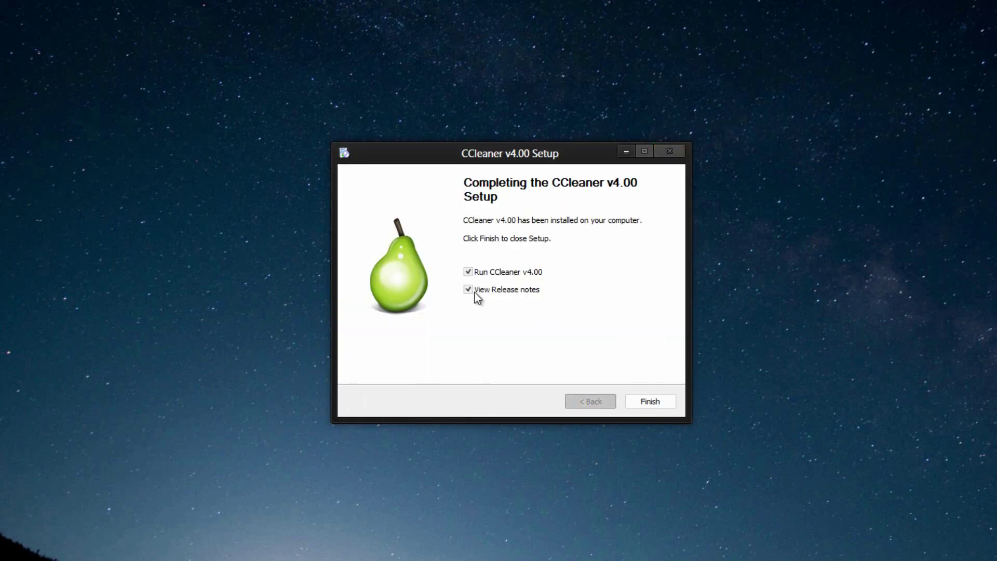
pyautogui.click(642, 404)
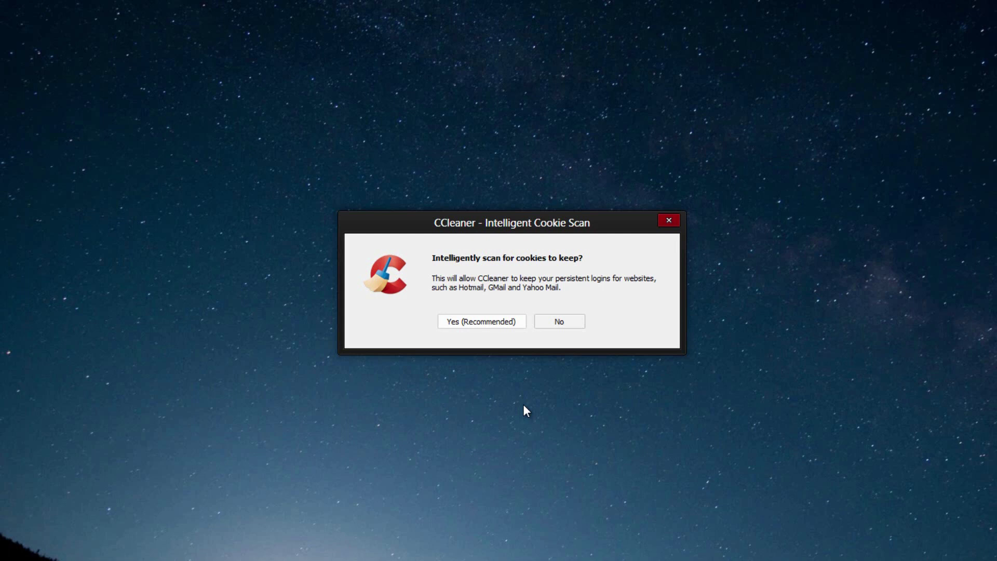
# Accept the Intelligent Cookie Scan (Yes, Recommended) and maximize the CCleaner window
pyautogui.click(499, 323)
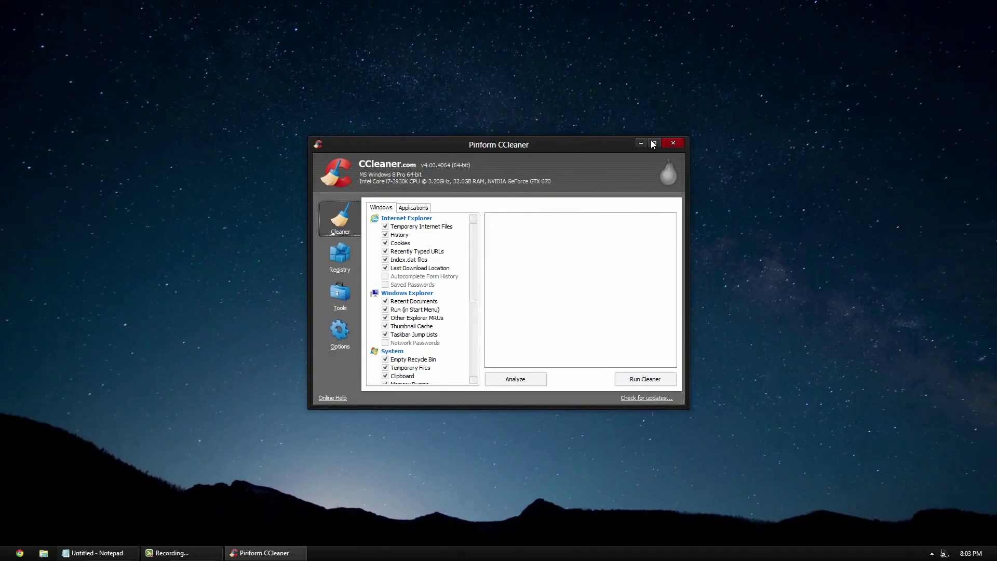
pyautogui.click(653, 143)
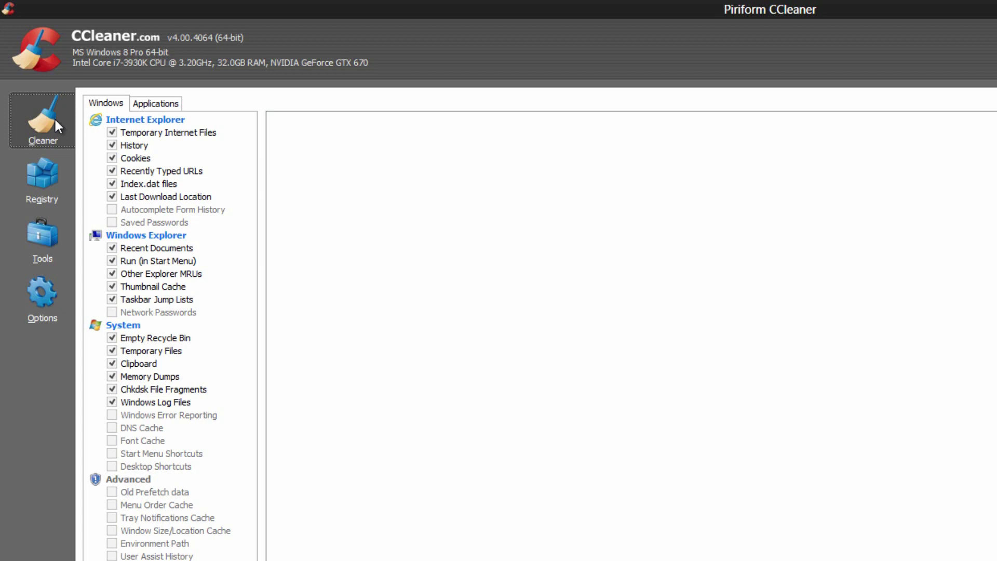
# Switch to the Registry cleaner page
pyautogui.click(40, 188)
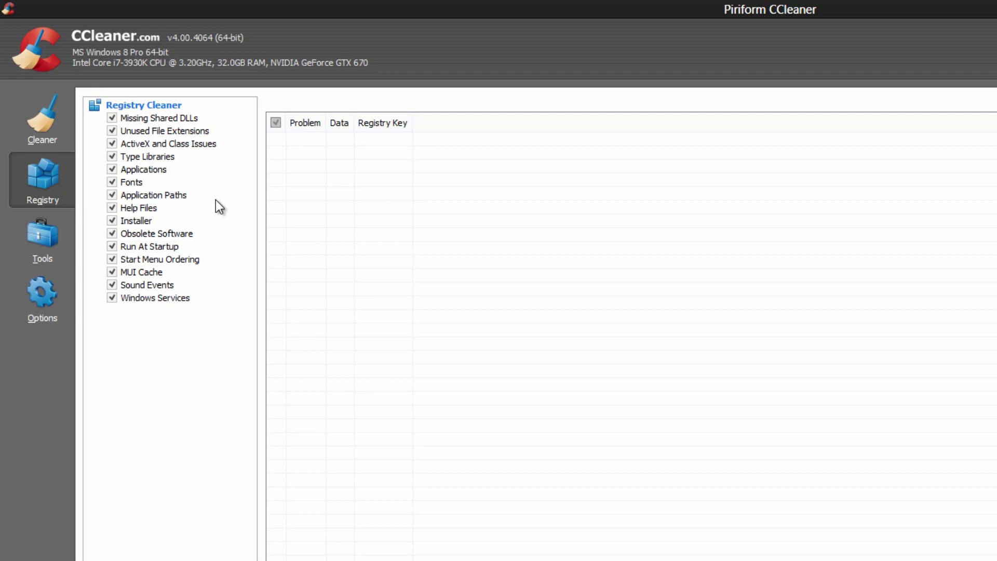
# Switch to the Tools page, which shows the Uninstall program list
pyautogui.click(61, 234)
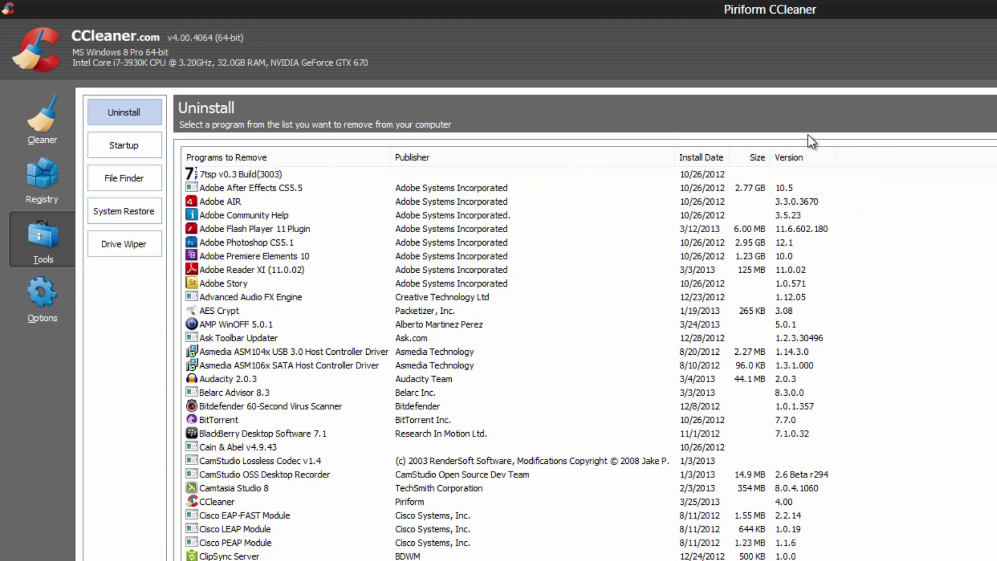
# View the Startup program list and select the Adobe ARM entry
pyautogui.click(131, 146)
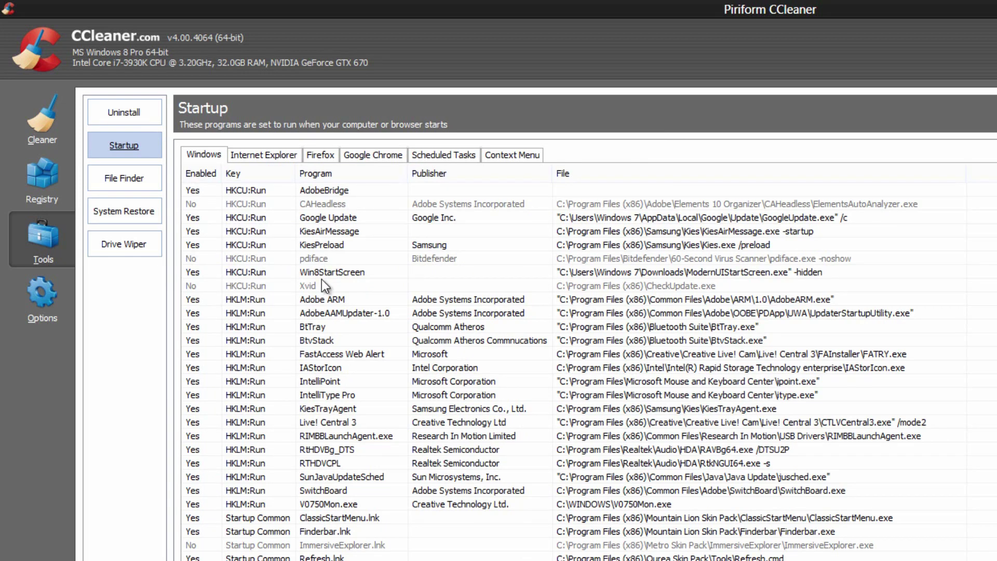
pyautogui.click(323, 300)
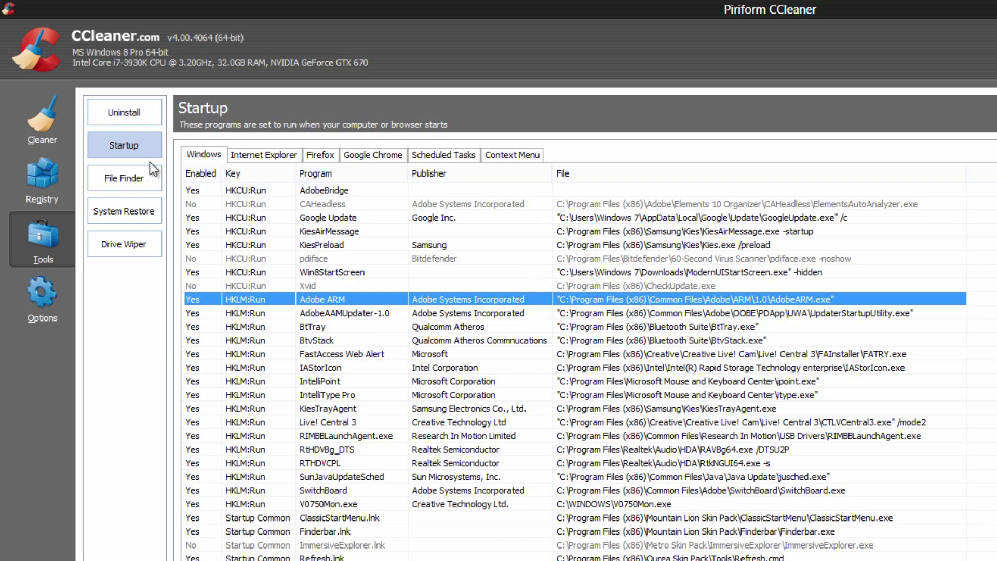
pyautogui.click(128, 184)
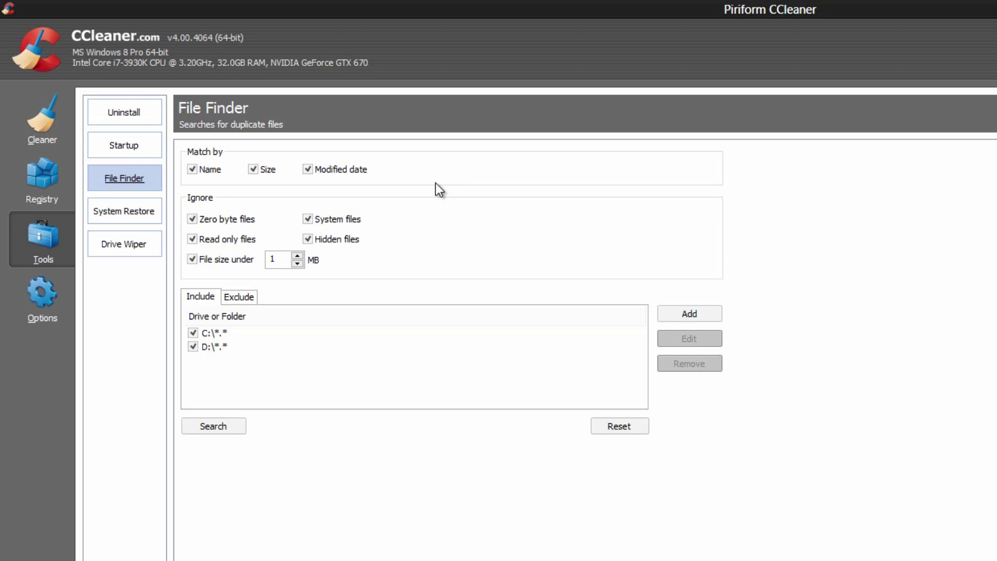
# Go from File Finder to the System Restore page
pyautogui.click(133, 205)
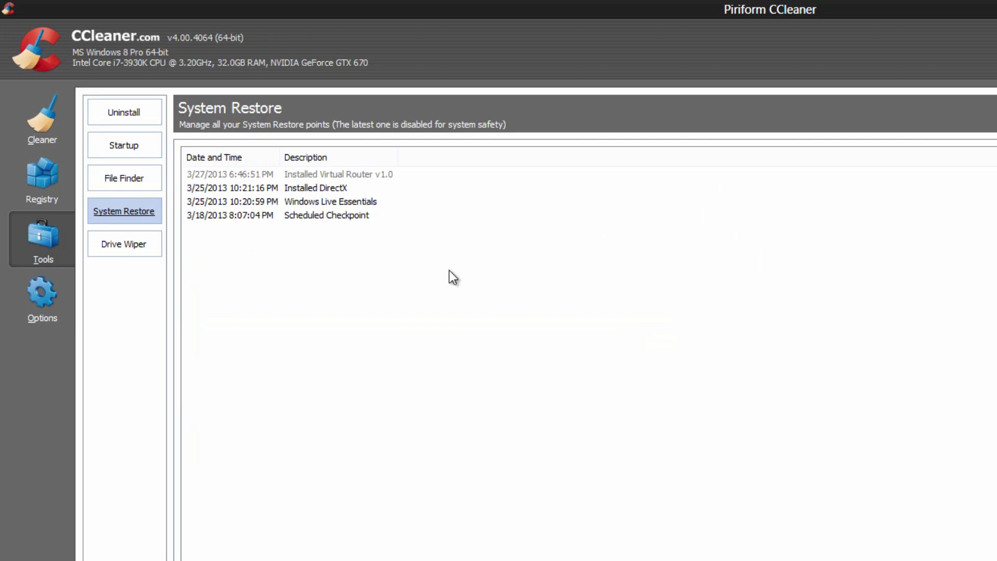
# Select the Scheduled Checkpoint restore point, then move to the Drive Wiper tool
pyautogui.click(227, 213)
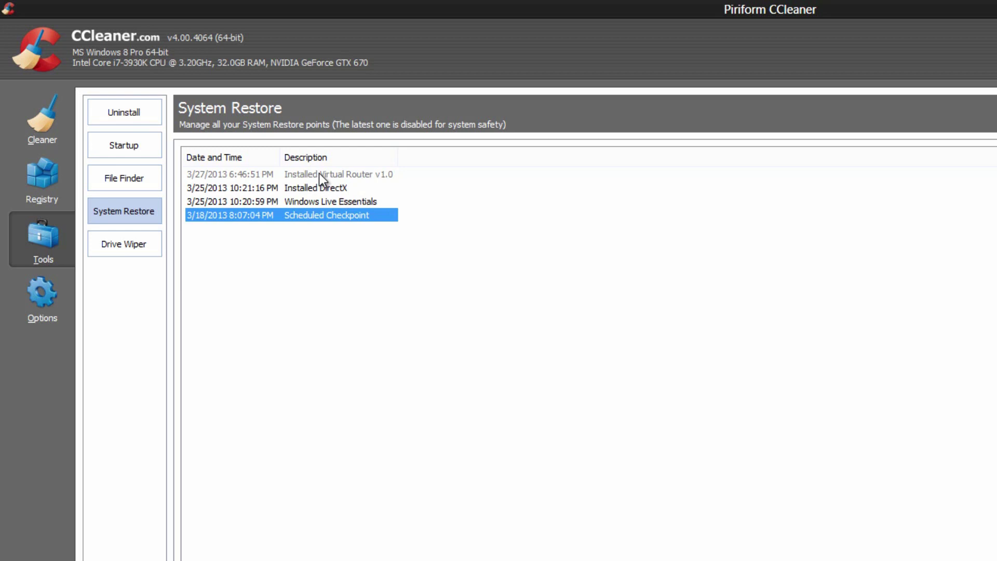
pyautogui.click(123, 243)
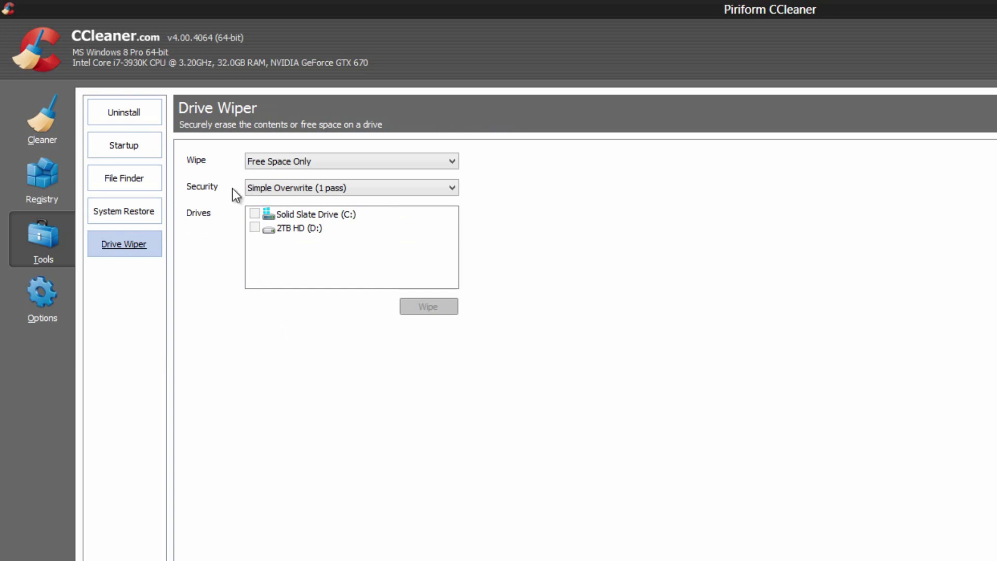
# Review the Wipe choices, keep Free Space Only, and open the Security level list
pyautogui.click(323, 164)
pyautogui.click(324, 162)
pyautogui.click(325, 156)
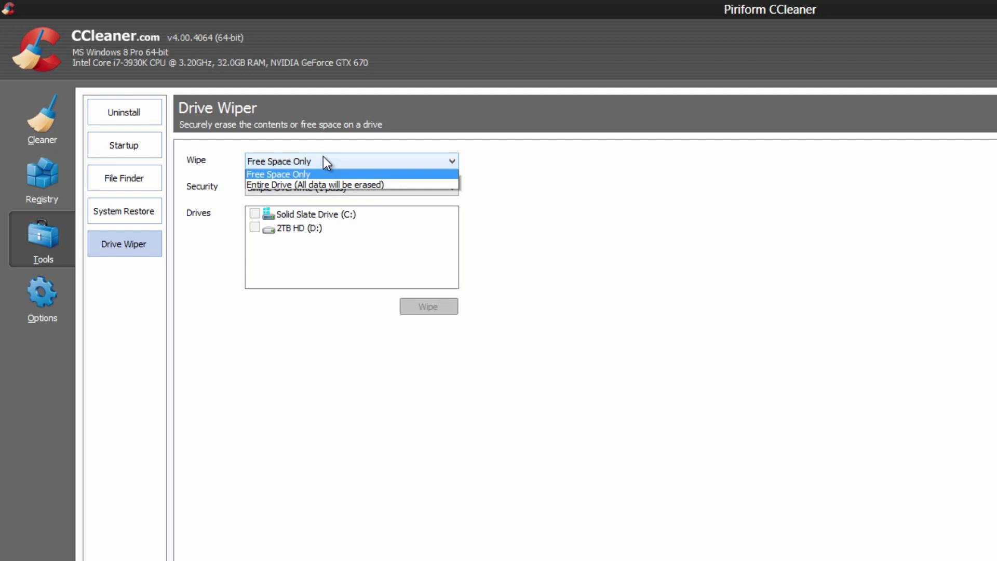
pyautogui.click(352, 159)
pyautogui.click(357, 187)
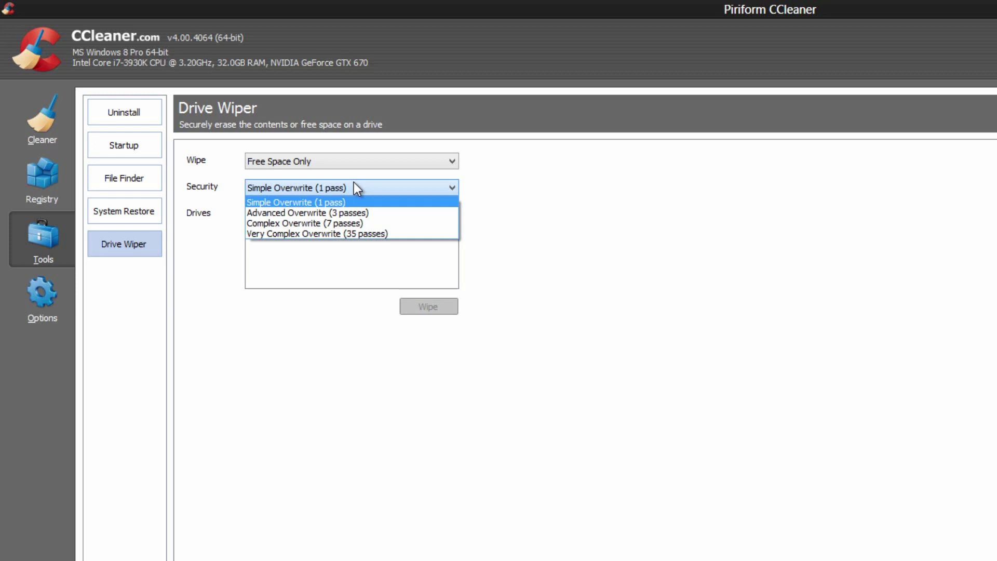
# Keep Simple Overwrite (1 pass), browse Options Settings, Cookies, Include, Exclude, Advanced, then return to Cleaner
pyautogui.click(606, 197)
pyautogui.click(58, 293)
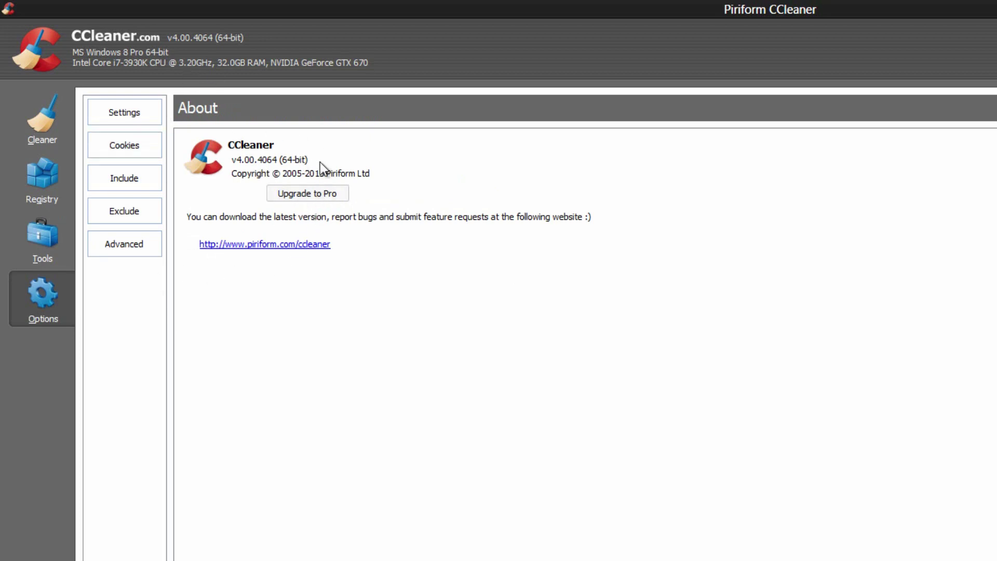
pyautogui.click(127, 111)
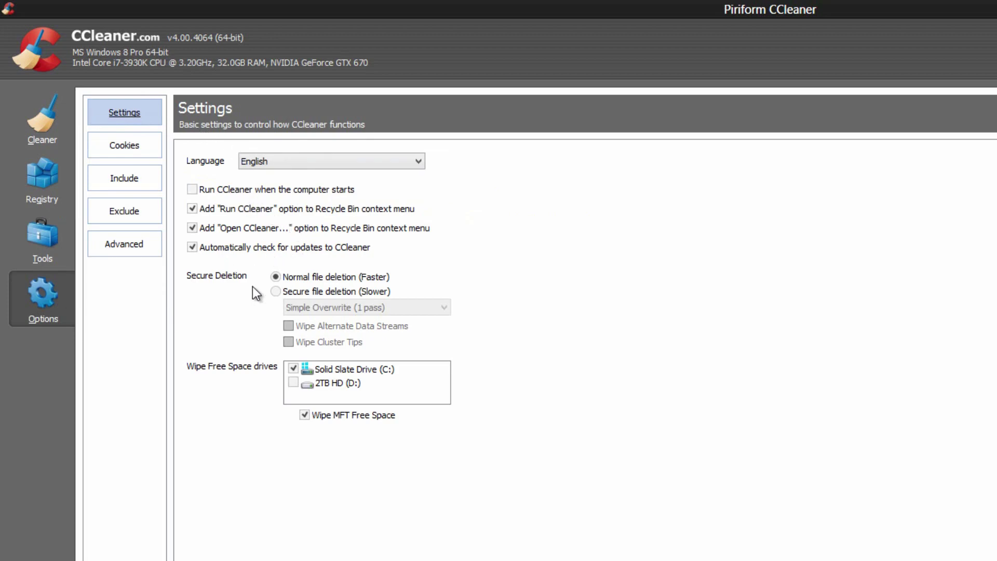
pyautogui.click(129, 145)
pyautogui.click(136, 176)
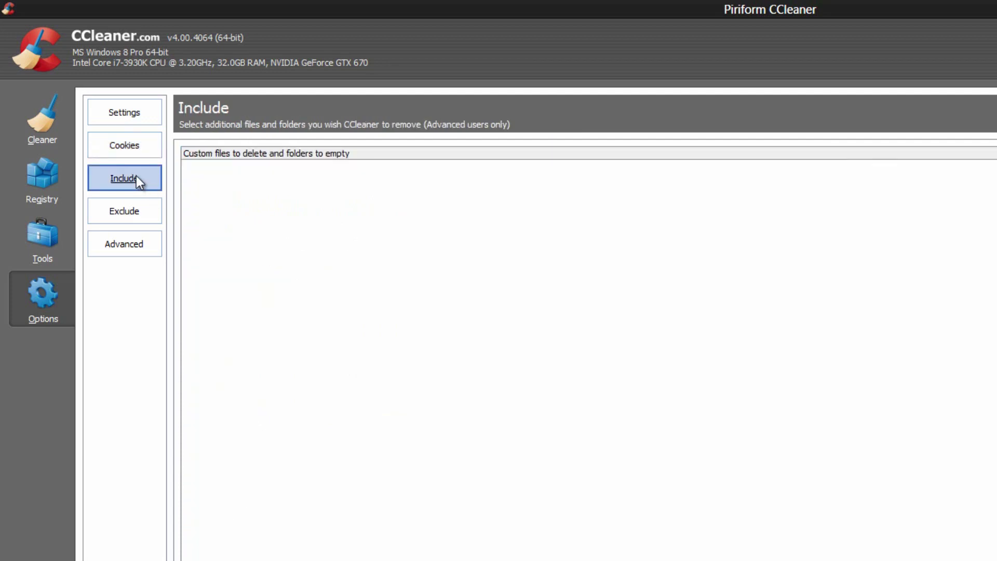
pyautogui.click(155, 209)
pyautogui.click(145, 248)
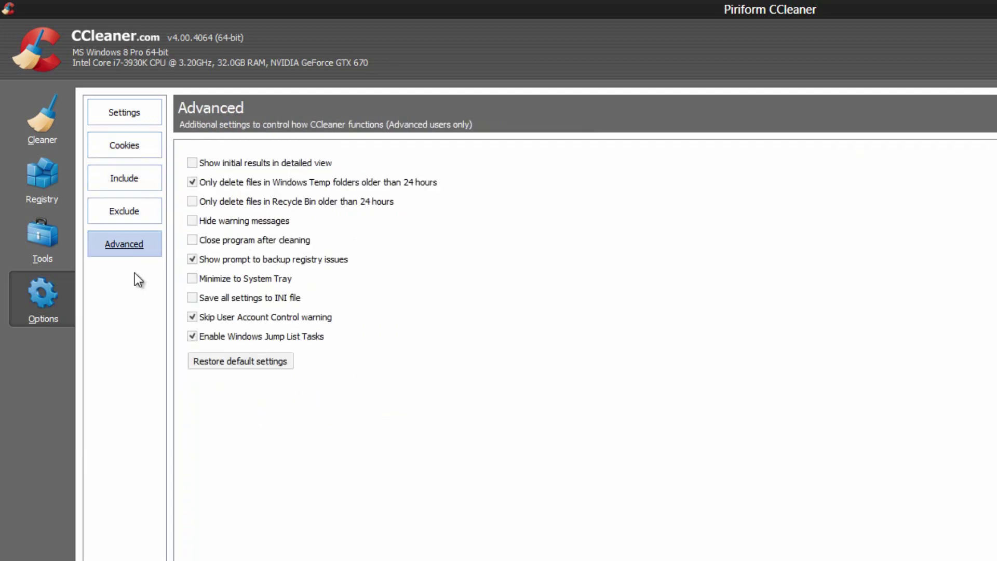
pyautogui.click(45, 121)
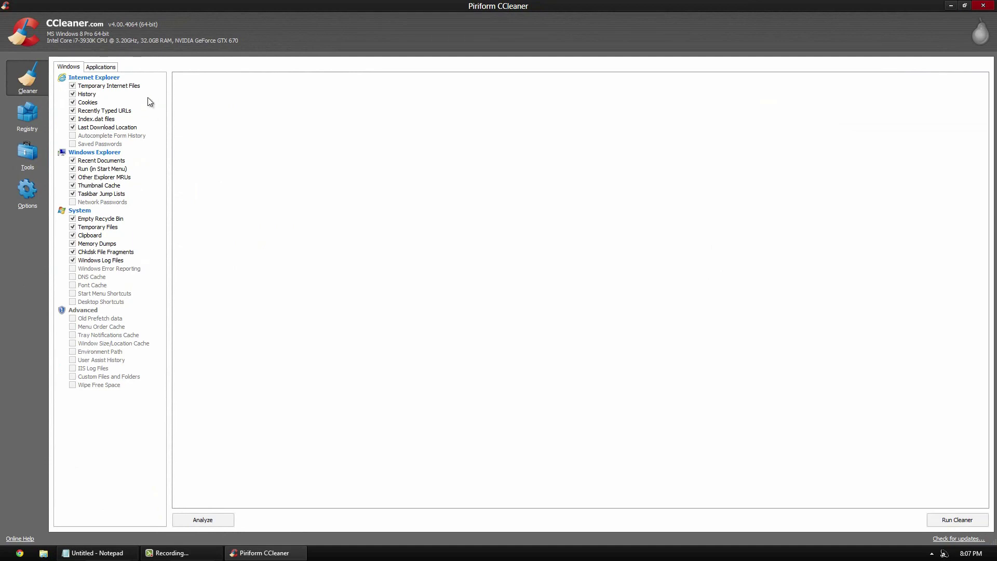
pyautogui.click(101, 67)
pyautogui.moveTo(161, 100); pyautogui.dragTo(148, 182)
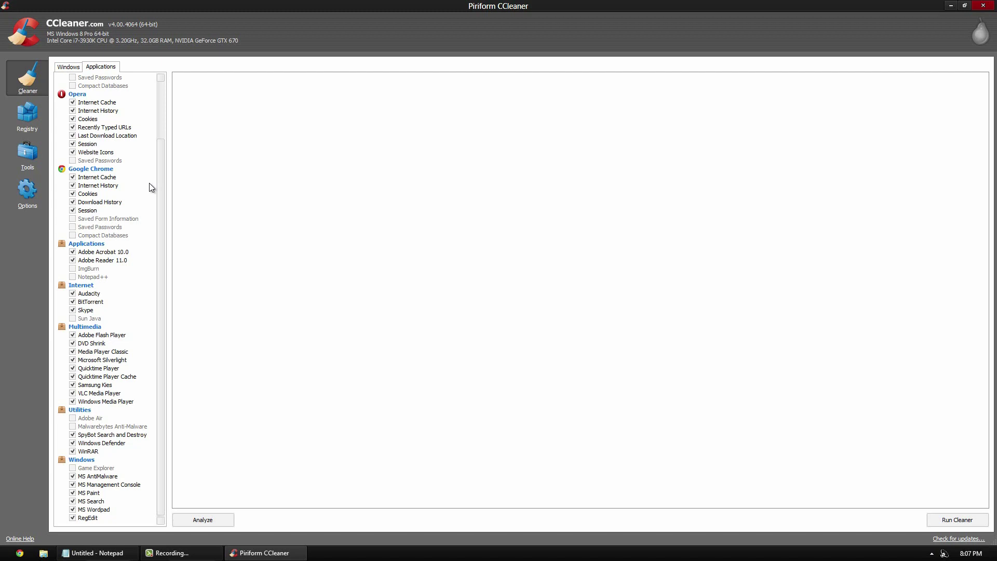
pyautogui.moveTo(159, 180); pyautogui.dragTo(145, 111)
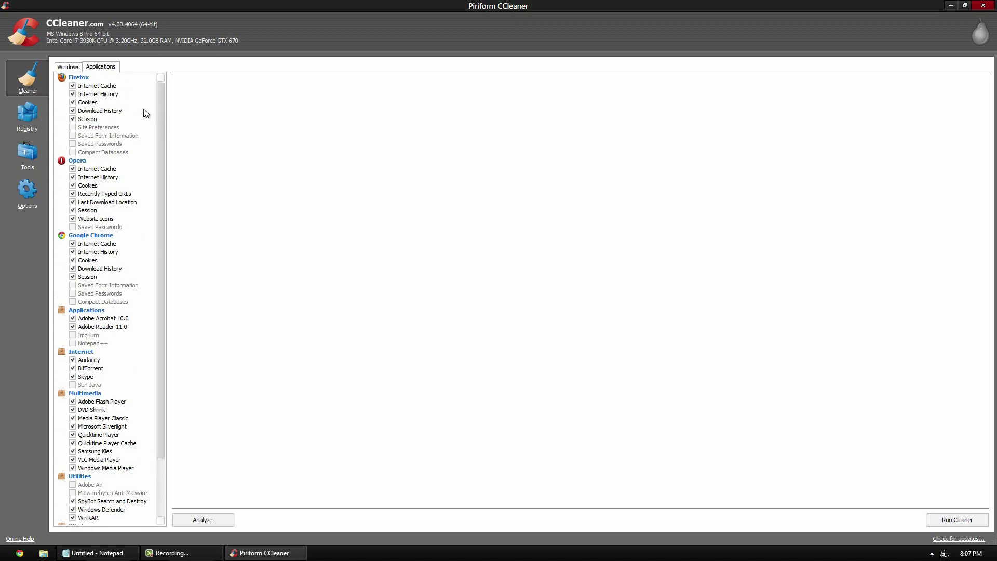
pyautogui.click(69, 67)
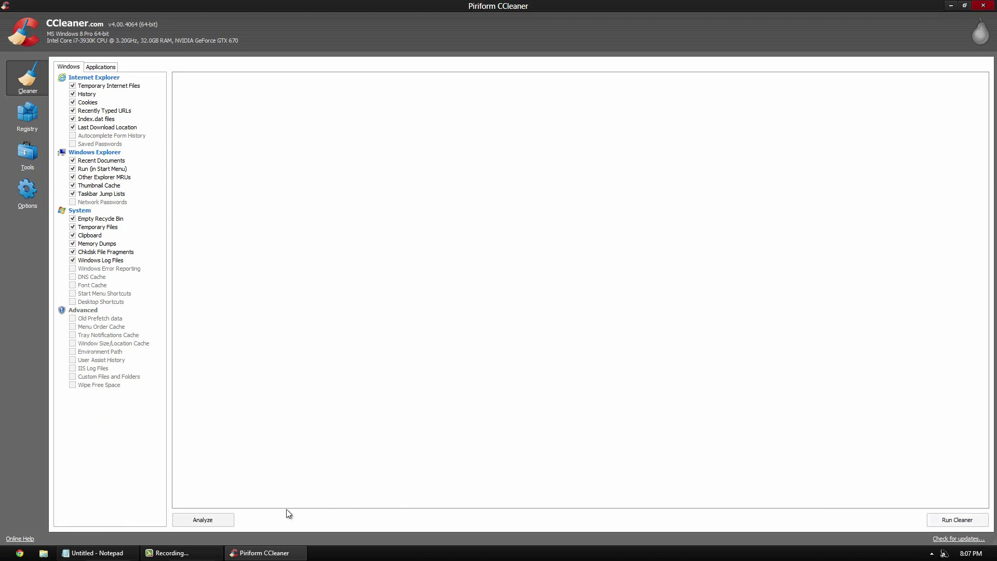
# Analyze junk files, review the 12,766 MB removal estimate, and start the cleaner
pyautogui.click(224, 522)
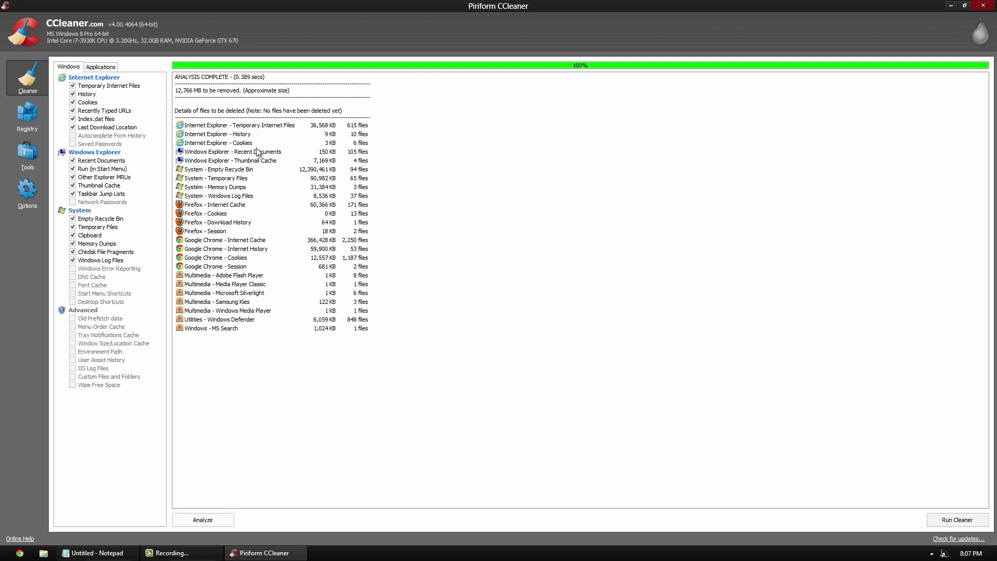
pyautogui.moveTo(175, 91); pyautogui.dragTo(194, 91)
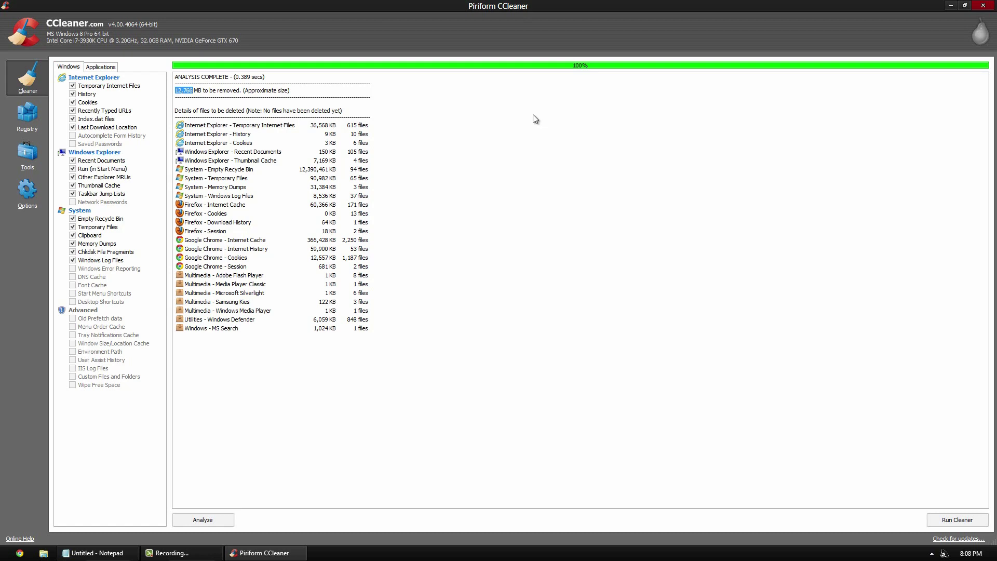
pyautogui.moveTo(291, 90); pyautogui.dragTo(176, 76)
pyautogui.click(474, 196)
pyautogui.click(936, 522)
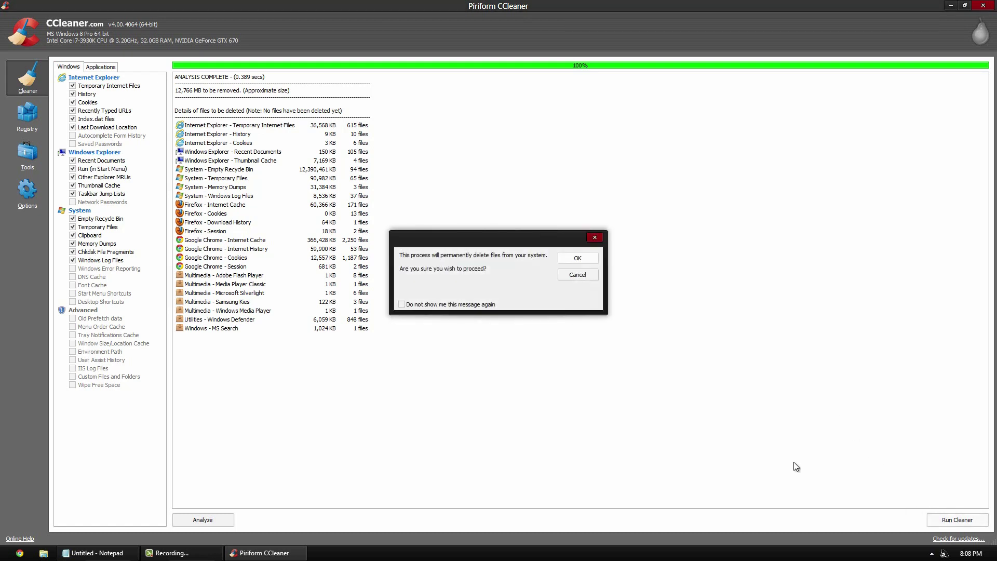
# Confirm permanent deletion and review the result of 12,841 MB removed
pyautogui.click(579, 259)
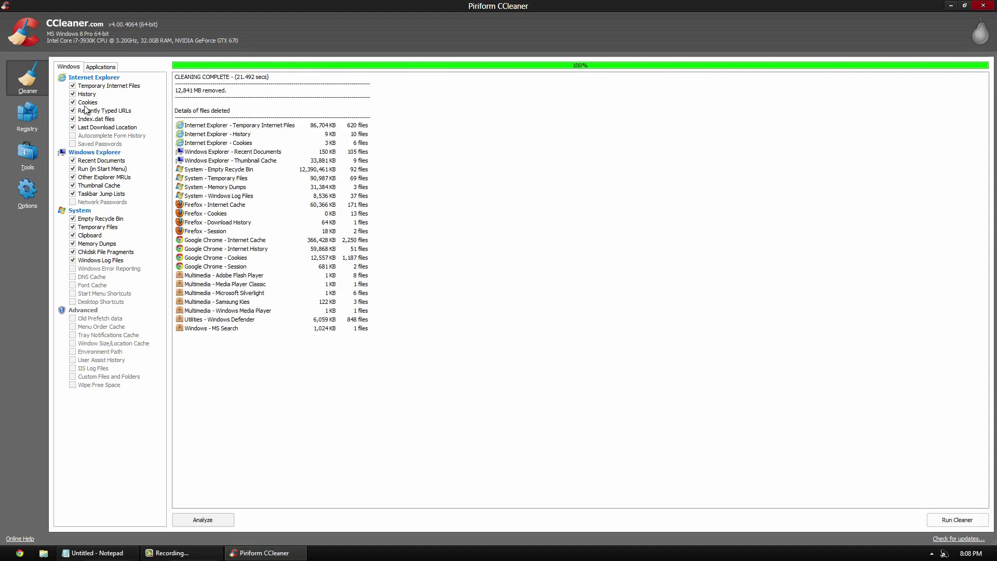
pyautogui.moveTo(176, 90); pyautogui.dragTo(193, 92)
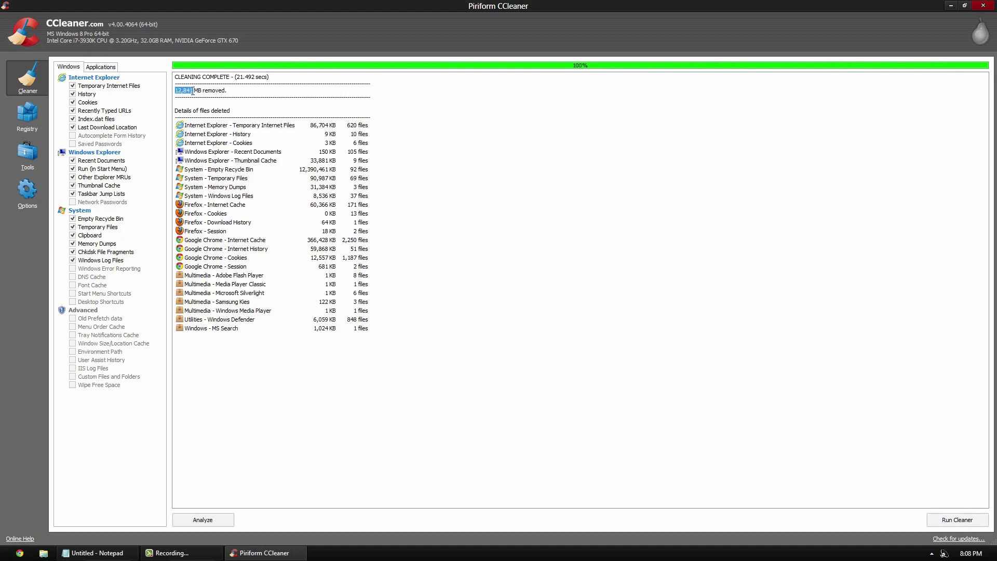
pyautogui.click(502, 122)
pyautogui.click(36, 122)
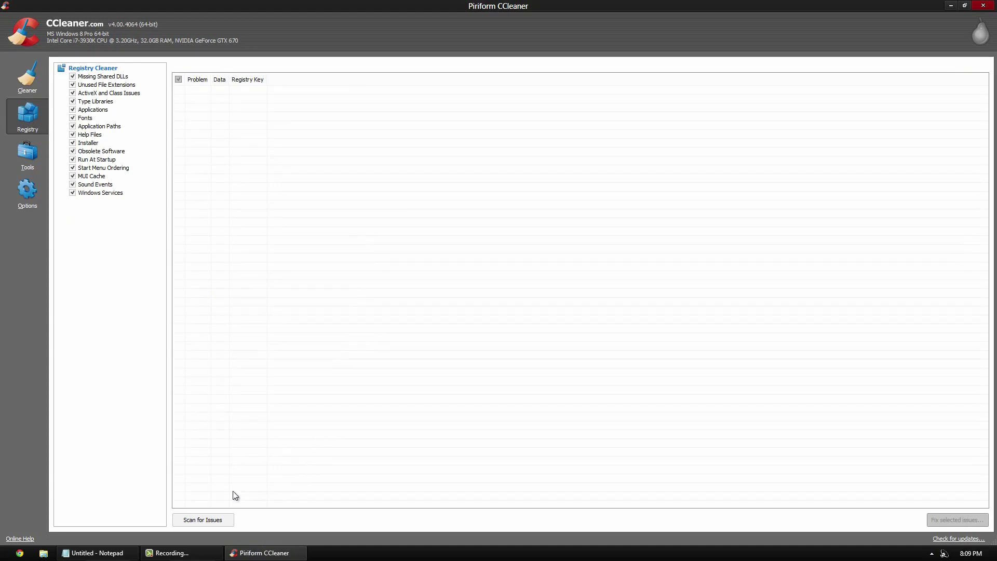
# Scan the registry for issues such as missing shared DLLs and begin fixing them
pyautogui.click(216, 521)
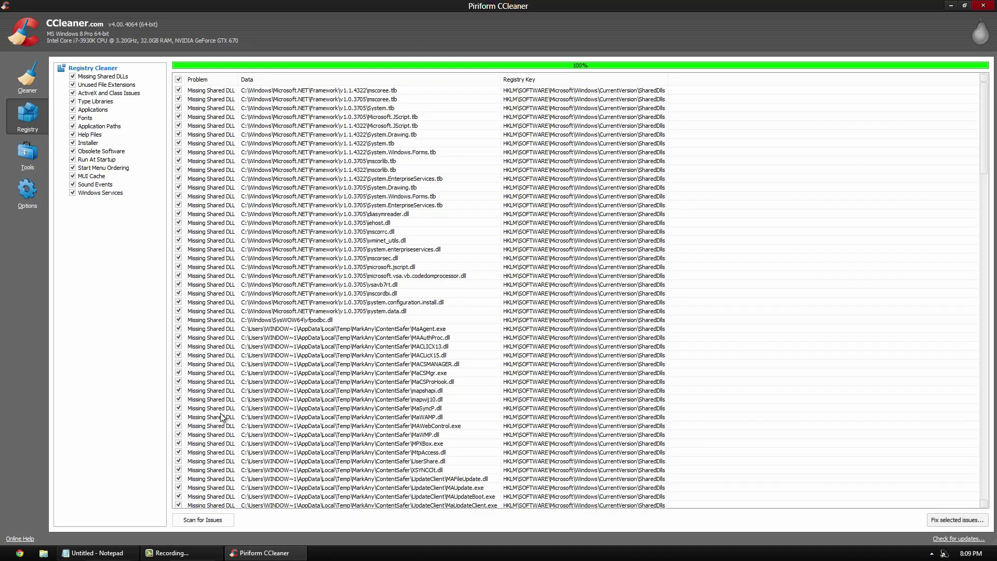
pyautogui.moveTo(985, 137); pyautogui.dragTo(937, 76)
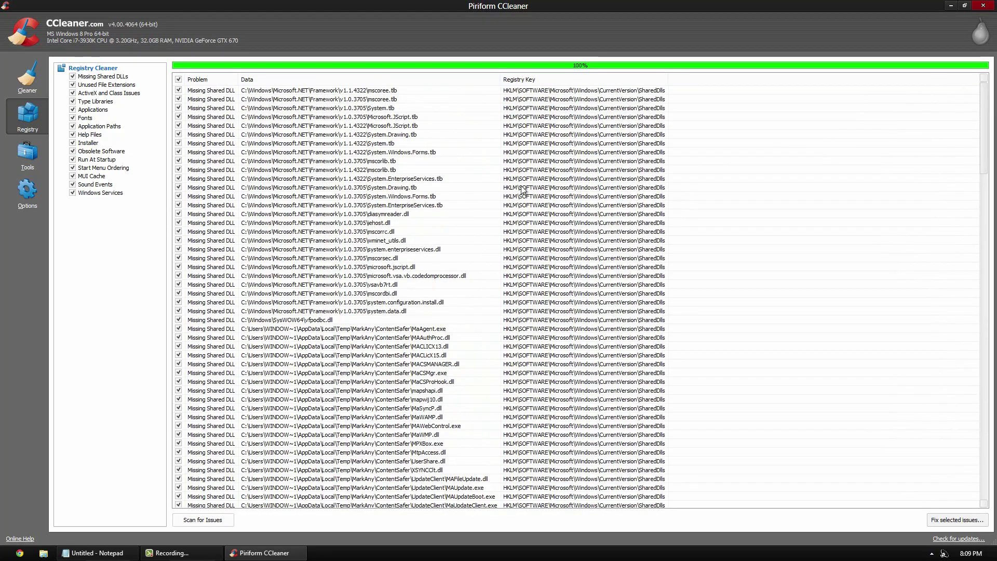
pyautogui.click(942, 521)
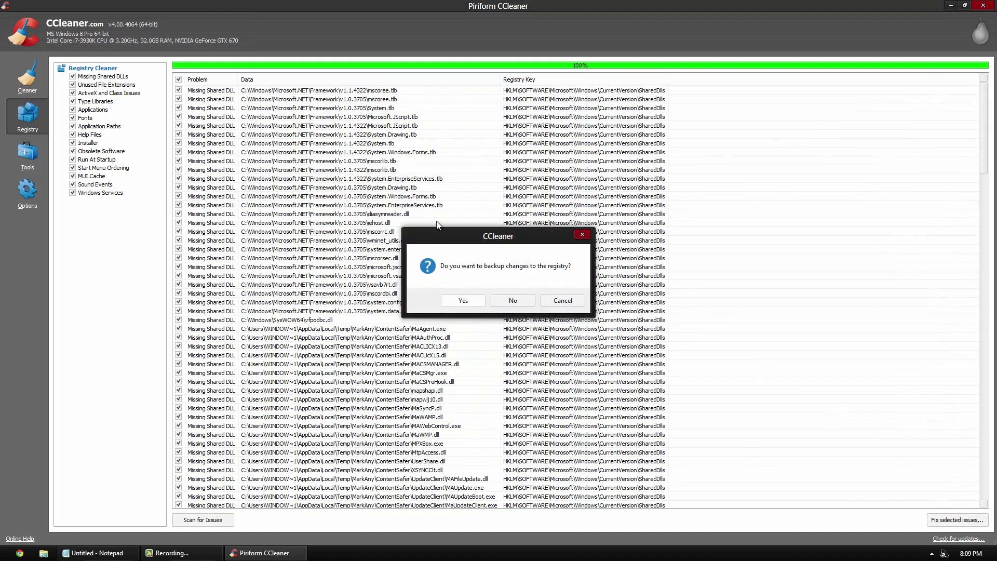
# Save a .reg backup of the registry changes and fix all 212 selected issues
pyautogui.click(463, 301)
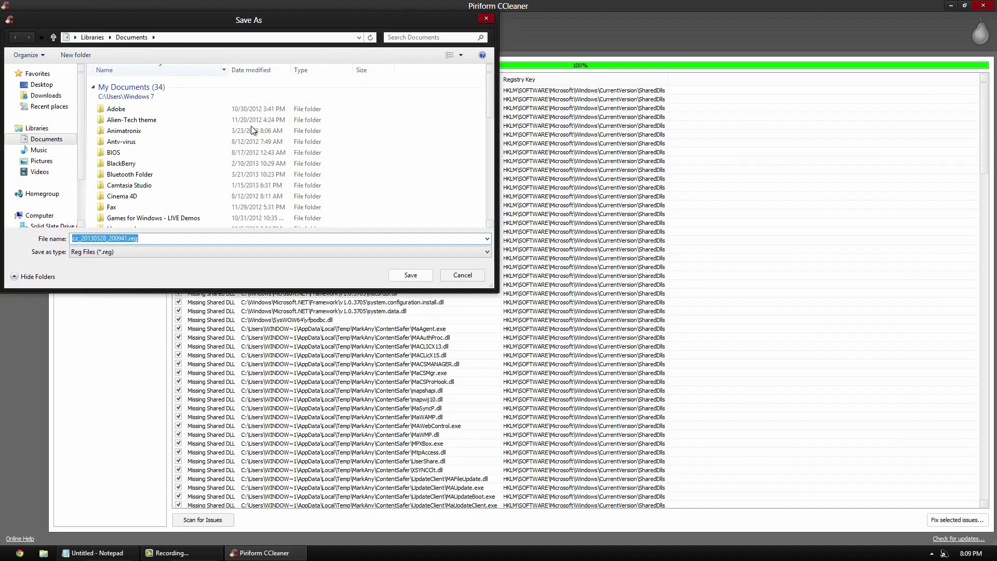
pyautogui.click(420, 275)
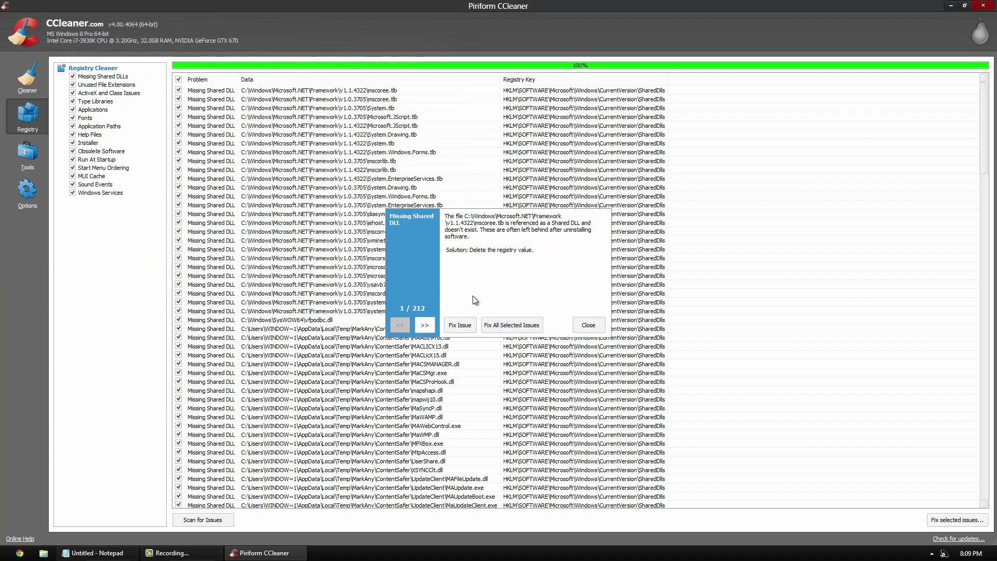
pyautogui.moveTo(447, 216); pyautogui.dragTo(571, 314)
pyautogui.click(517, 279)
pyautogui.click(509, 325)
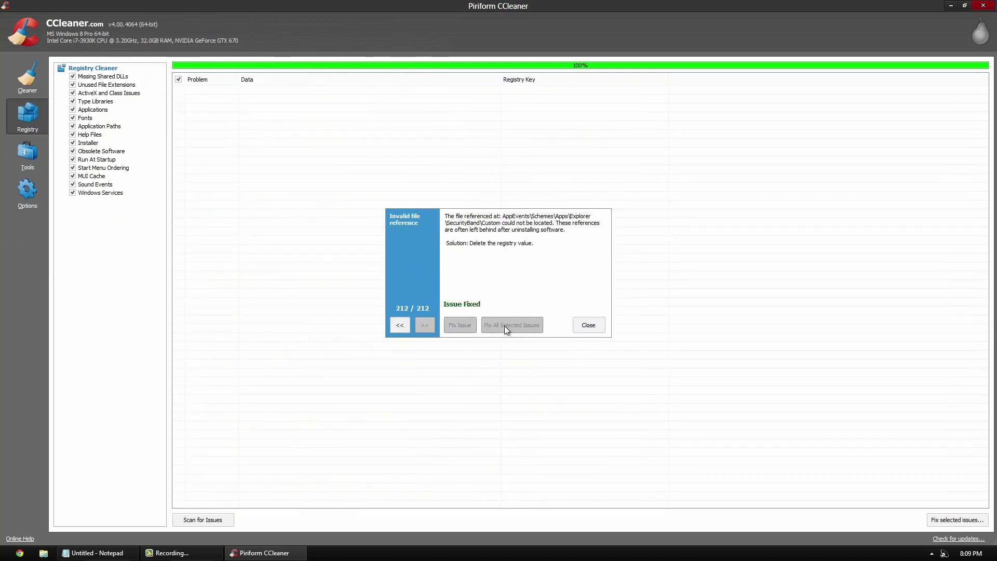
pyautogui.click(589, 327)
# Go via Tools back to the Cleaner page showing 12,841 MB removed
pyautogui.click(39, 167)
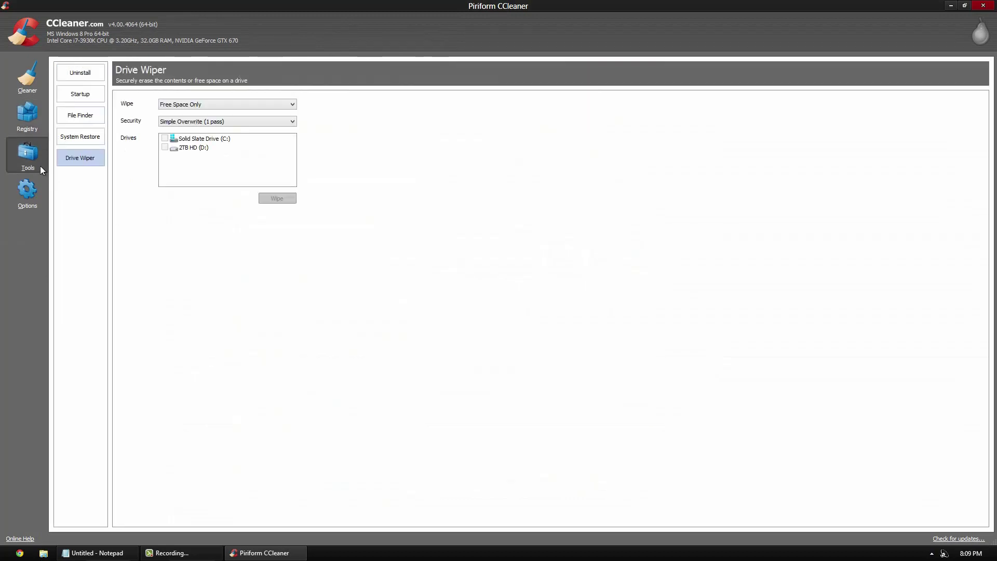
pyautogui.click(27, 78)
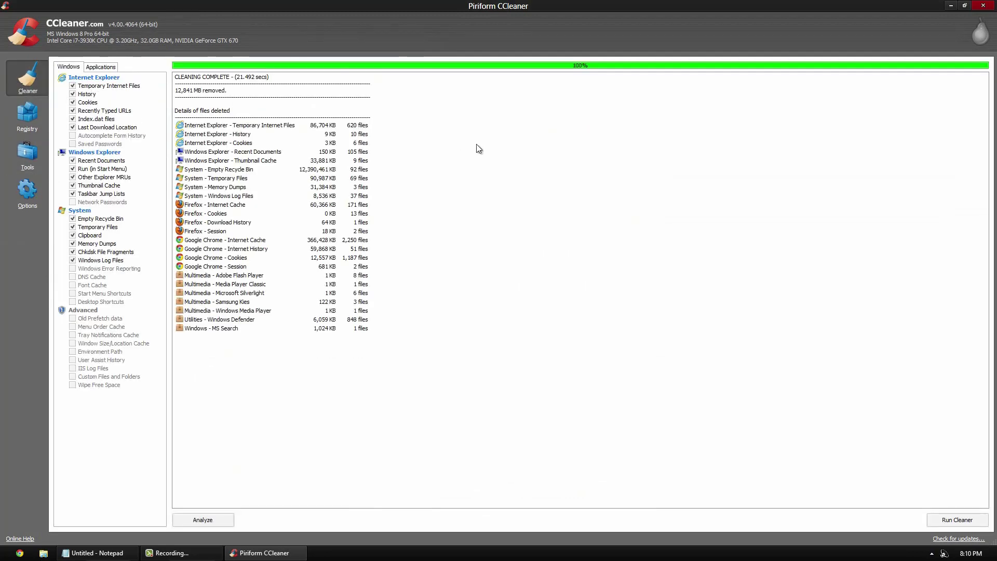